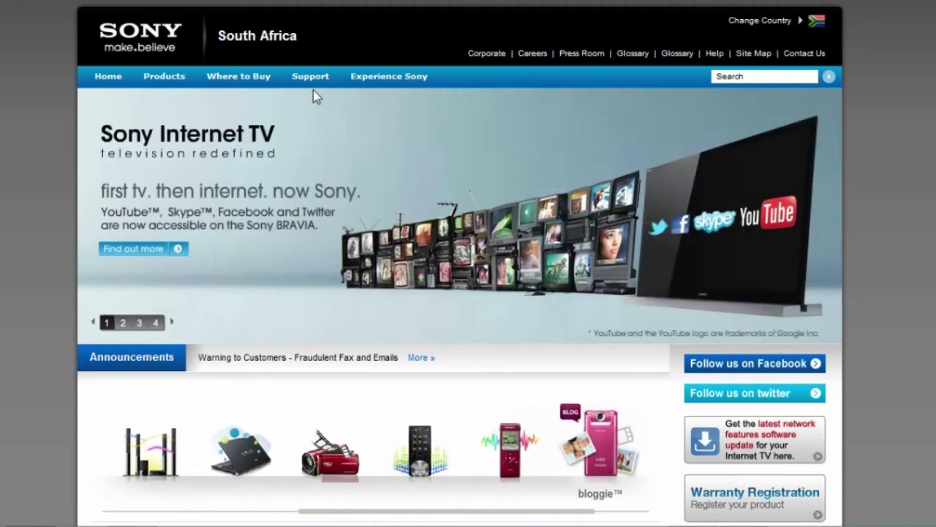
Step: Open the product support page for camera model SLT-A33 from Sony's driver, software and manual support section
{"action": "mouse_move", "coordinate": [313, 82]}
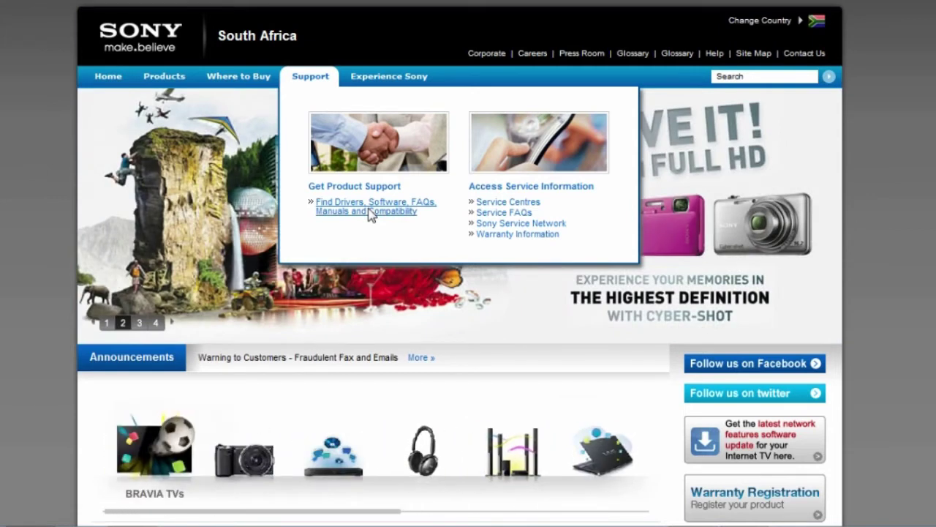
{"action": "left_click", "coordinate": [370, 213]}
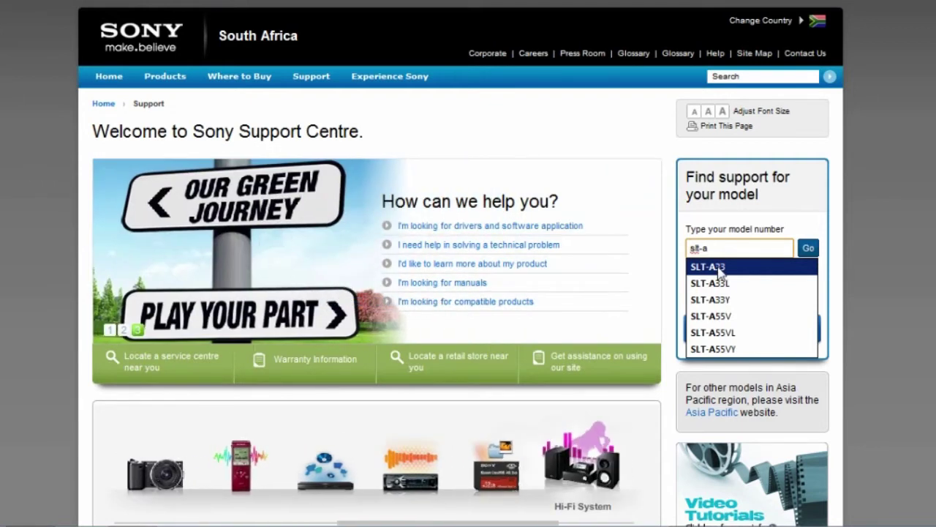
{"action": "left_click", "coordinate": [720, 268]}
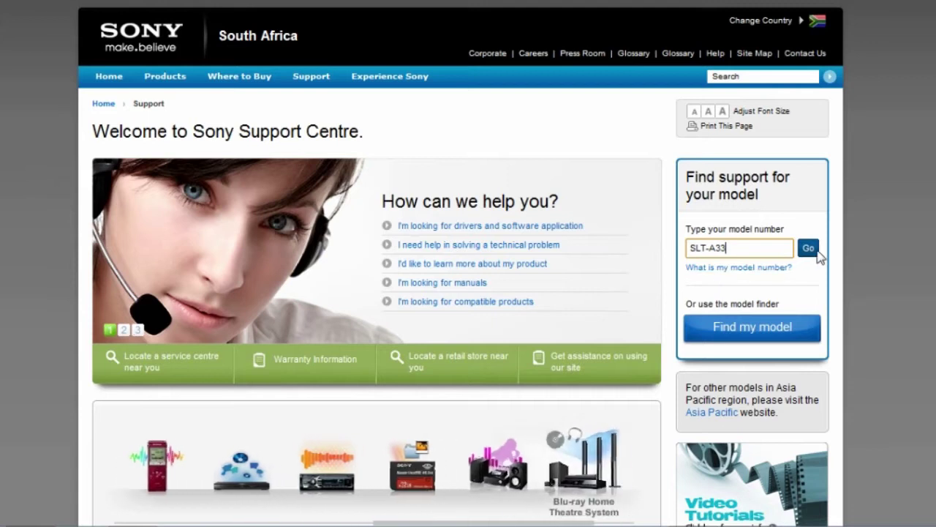
{"action": "left_click", "coordinate": [817, 250]}
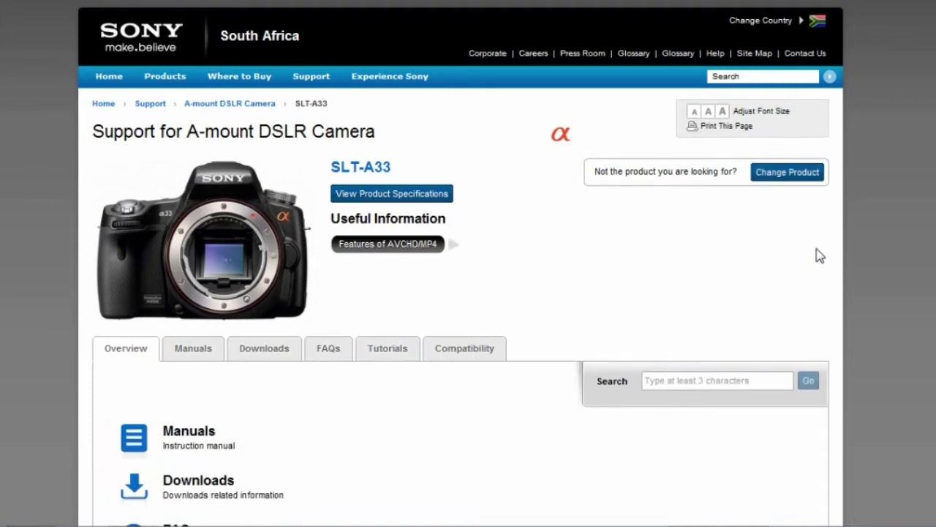
Step: Open the SLT-A33 Firmware Upgrade Ver.2.00 (Microsoft Windows) page by choosing a Windows operating system in the camera's downloads
{"action": "scroll", "coordinate": [819, 255], "scroll_direction": "down", "scroll_amount": 4}
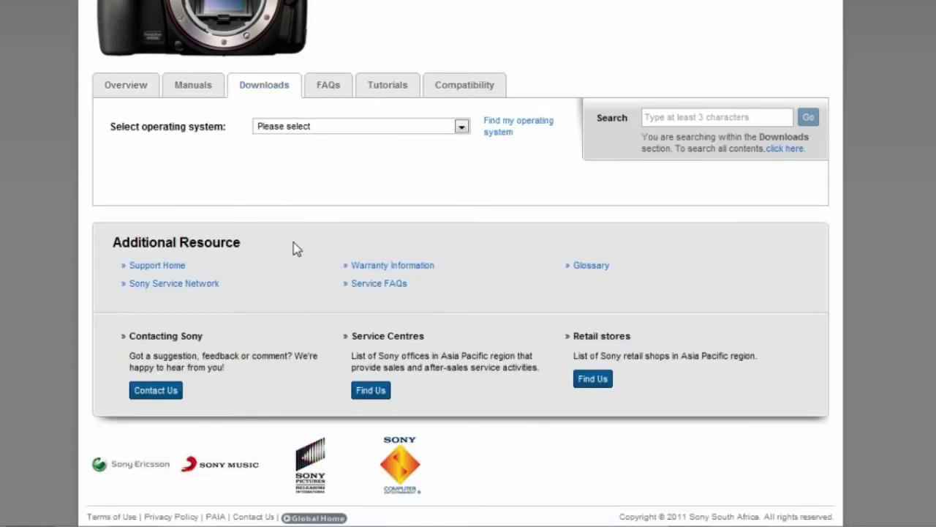
{"action": "left_click", "coordinate": [461, 127]}
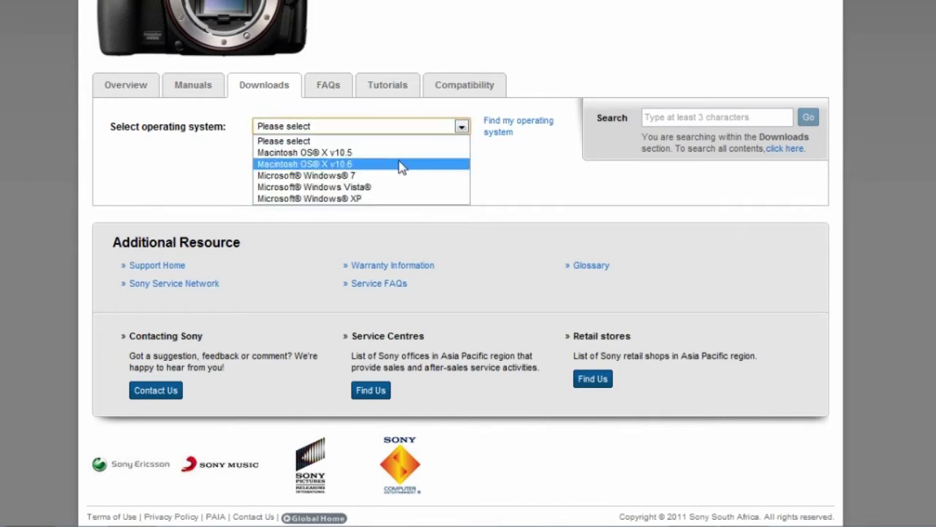
{"action": "left_click", "coordinate": [389, 183]}
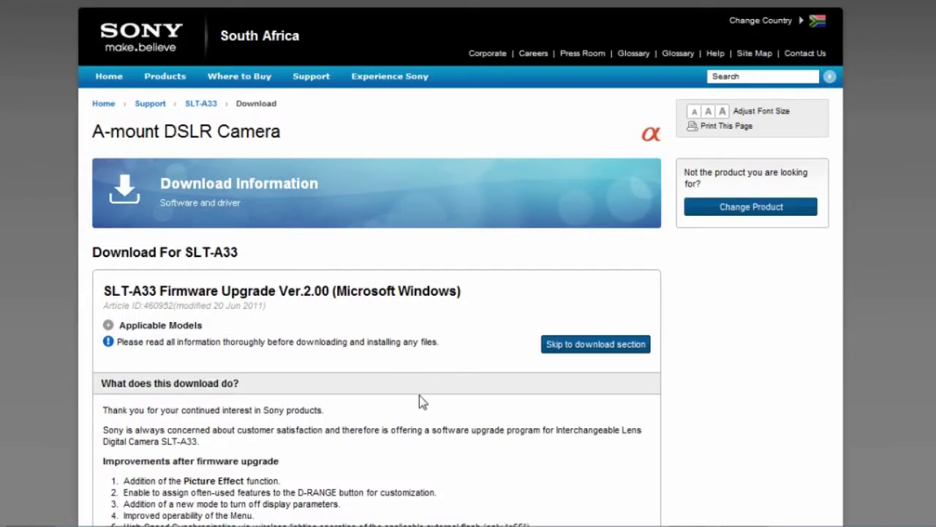
Step: Read through the SLT-A33 firmware page, covering the system requirements, download section and the Firmware Updater instructions
{"action": "scroll", "coordinate": [419, 395], "scroll_direction": "down", "scroll_amount": 9}
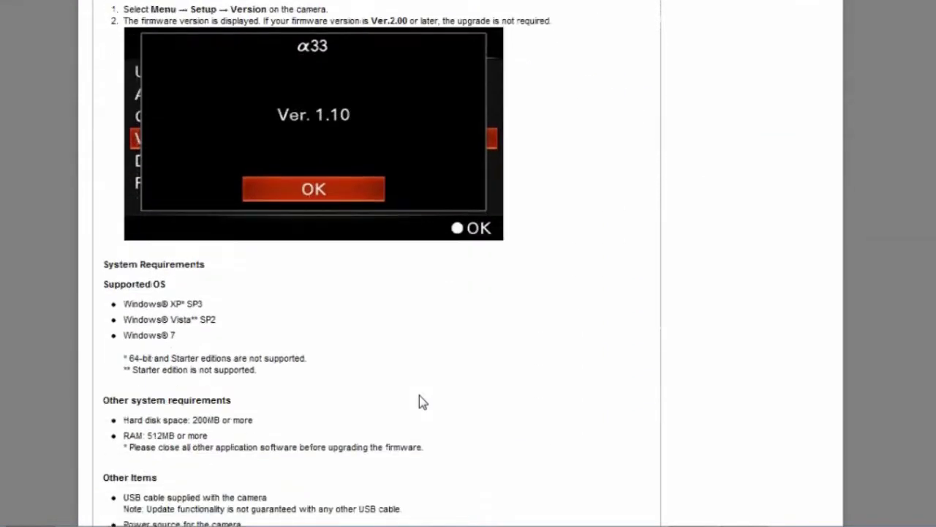
{"action": "scroll", "coordinate": [419, 395], "scroll_direction": "down", "scroll_amount": 9}
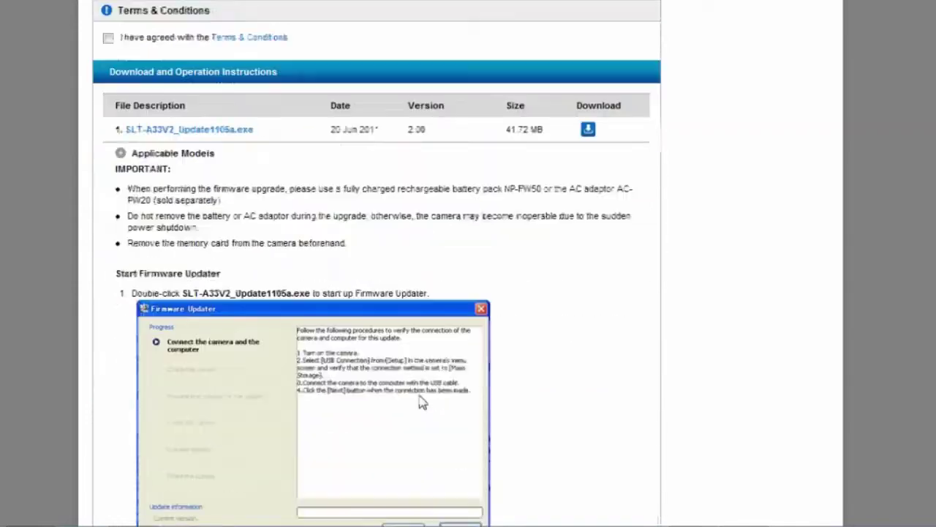
{"action": "scroll", "coordinate": [421, 402], "scroll_direction": "down", "scroll_amount": 10}
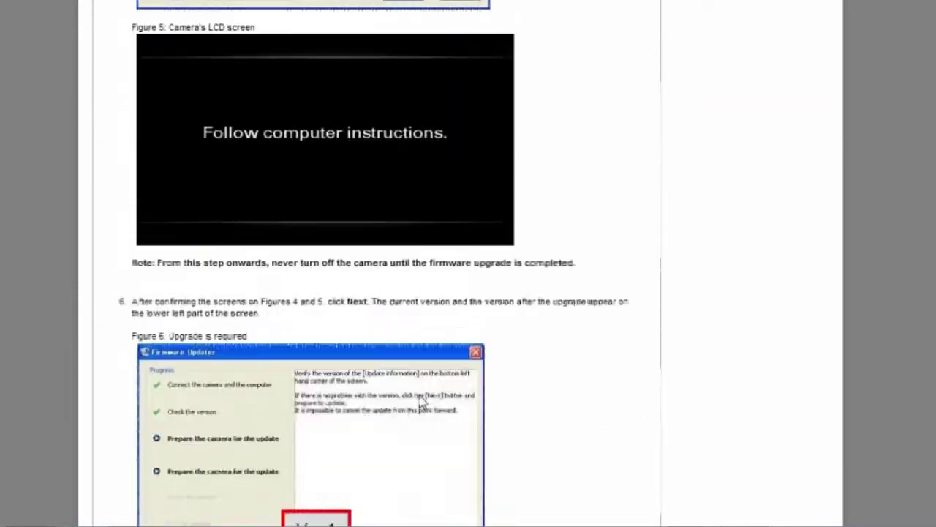
{"action": "scroll", "coordinate": [421, 401], "scroll_direction": "down", "scroll_amount": 14}
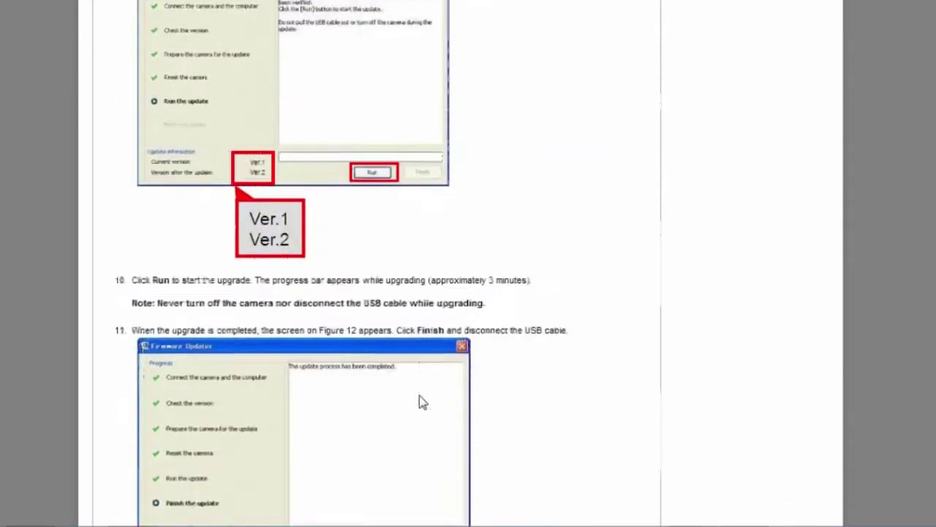
{"action": "scroll", "coordinate": [419, 395], "scroll_direction": "down", "scroll_amount": 15}
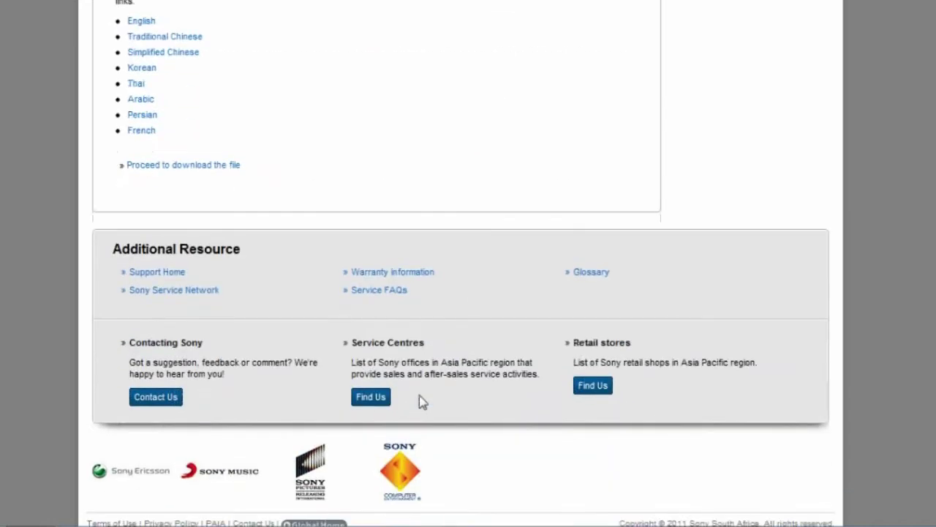
{"action": "scroll", "coordinate": [419, 395], "scroll_direction": "down", "scroll_amount": 1}
{"action": "scroll", "coordinate": [420, 395], "scroll_direction": "up", "scroll_amount": 10}
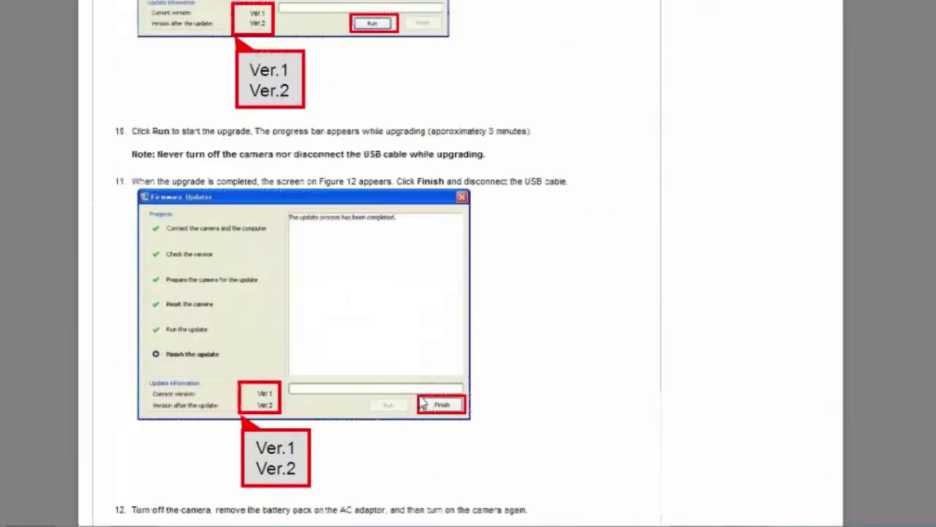
{"action": "scroll", "coordinate": [422, 402], "scroll_direction": "up", "scroll_amount": 15}
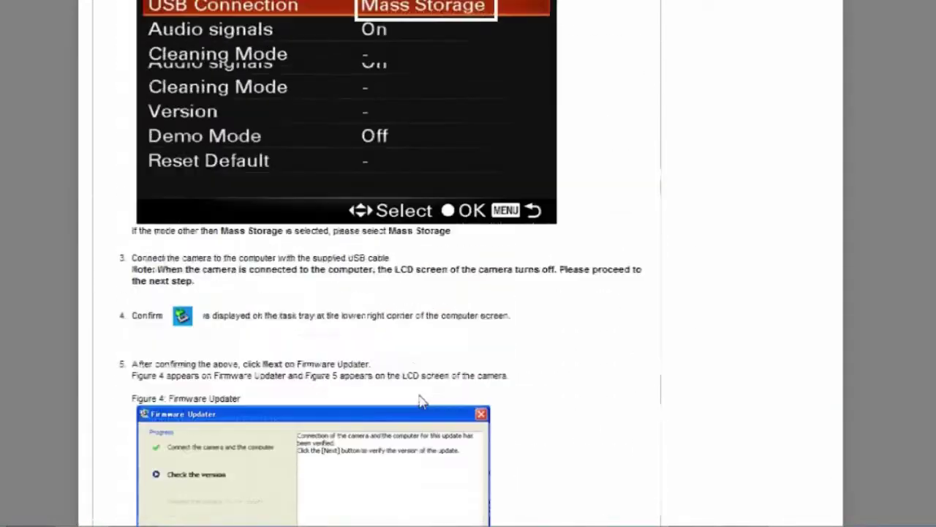
{"action": "scroll", "coordinate": [420, 396], "scroll_direction": "up", "scroll_amount": 20}
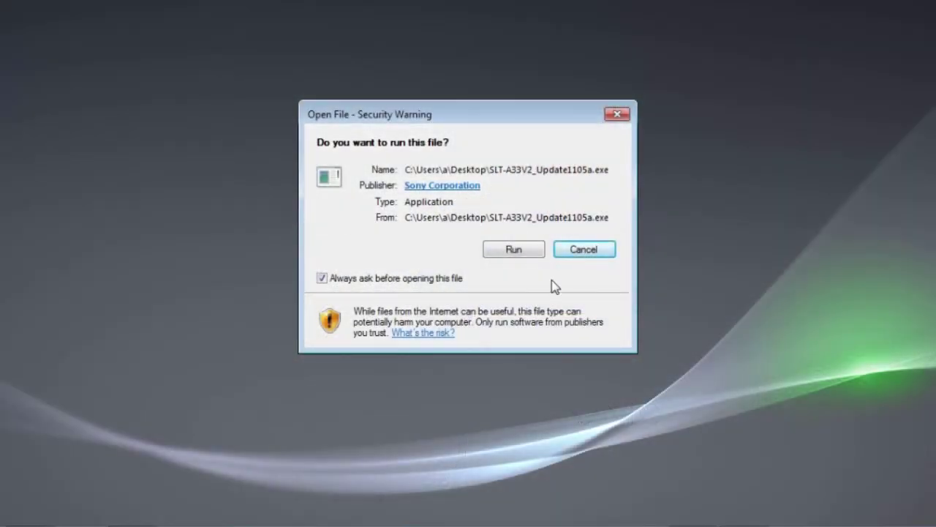
Step: Run SLT-A33V2_Update1105a.exe and advance Firmware Updater through the camera connection and version check stages
{"action": "left_click", "coordinate": [525, 254]}
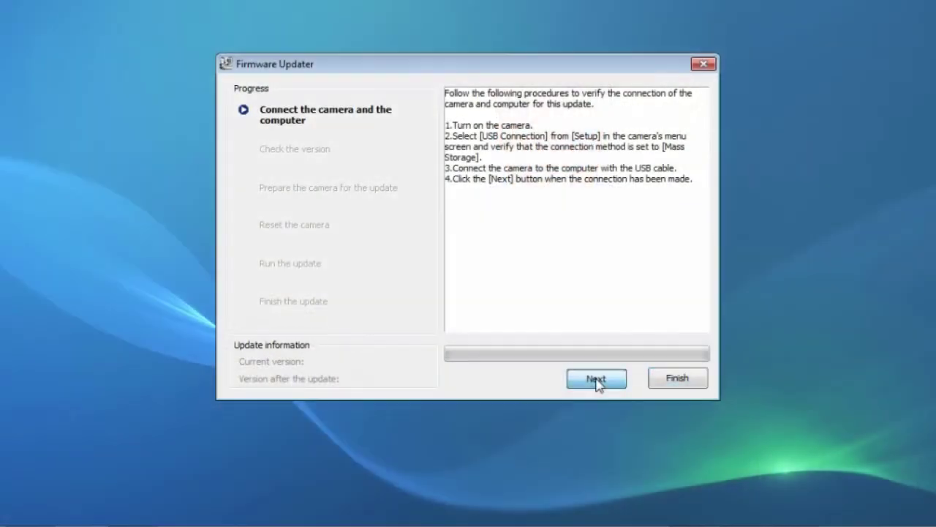
{"action": "left_click", "coordinate": [596, 379]}
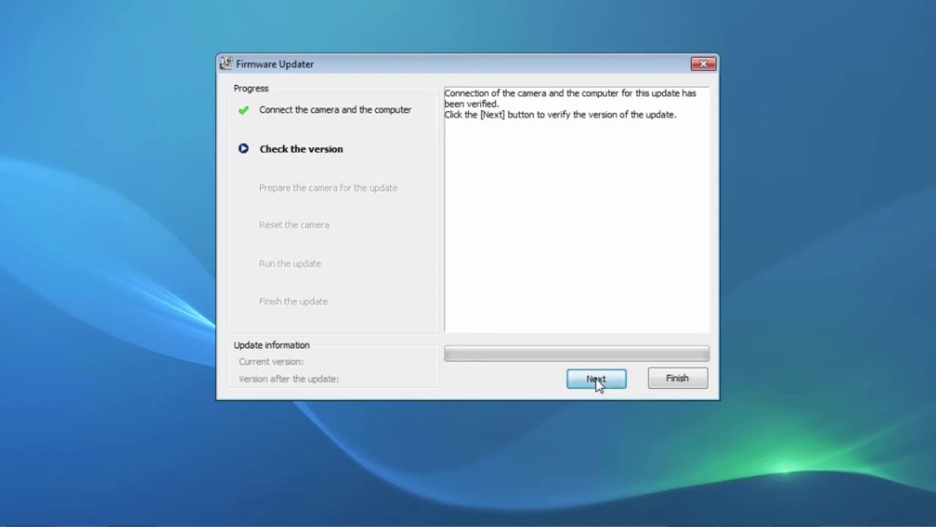
{"action": "left_click", "coordinate": [596, 379]}
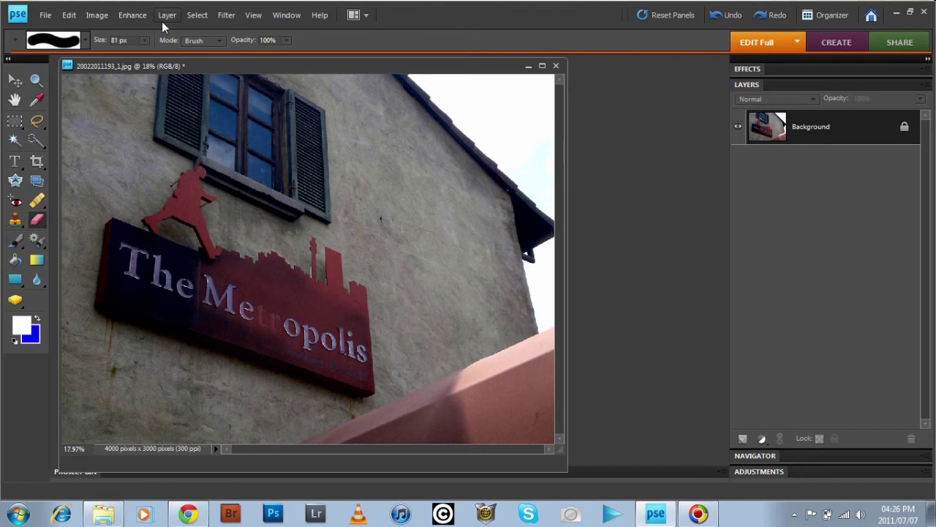
Step: In Photoshop Elements, duplicate the Background layer of the Metropolis sign photo and name the copy BW
{"action": "left_click", "coordinate": [166, 16]}
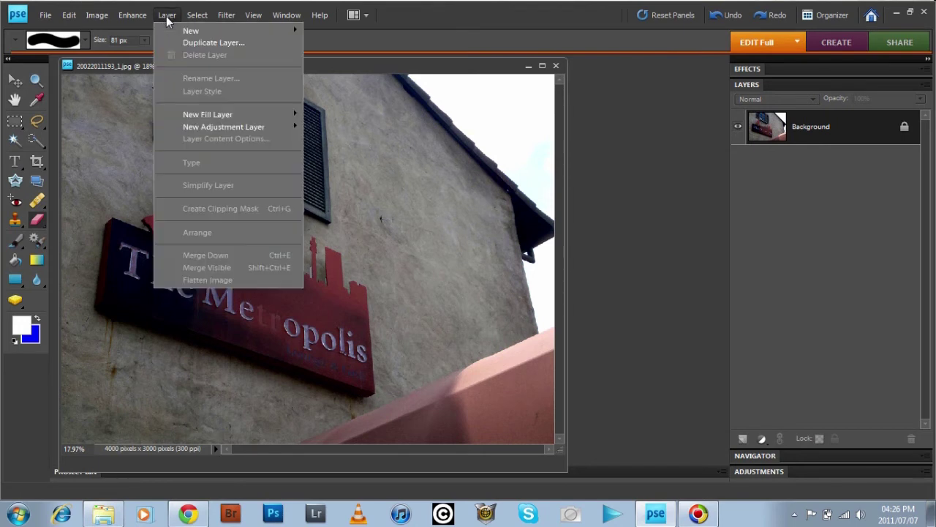
{"action": "left_click", "coordinate": [206, 43]}
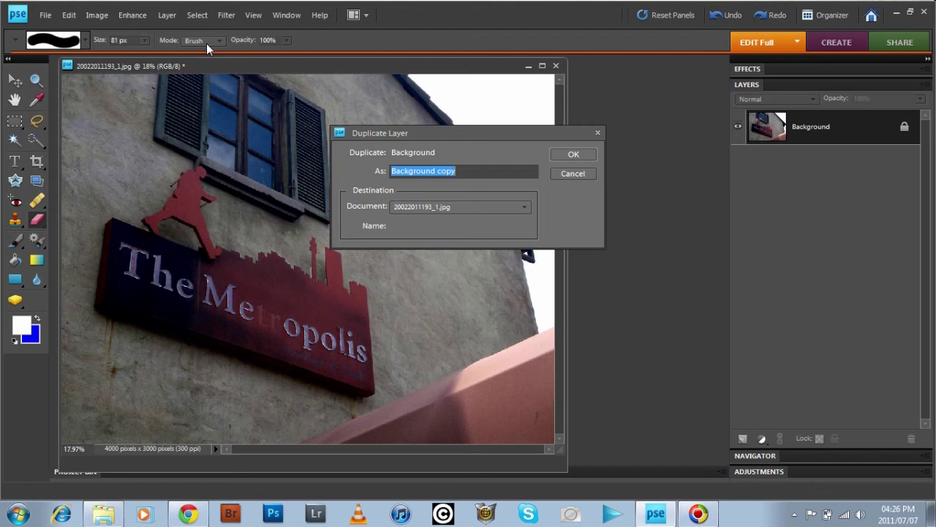
{"action": "type", "text": "BW"}
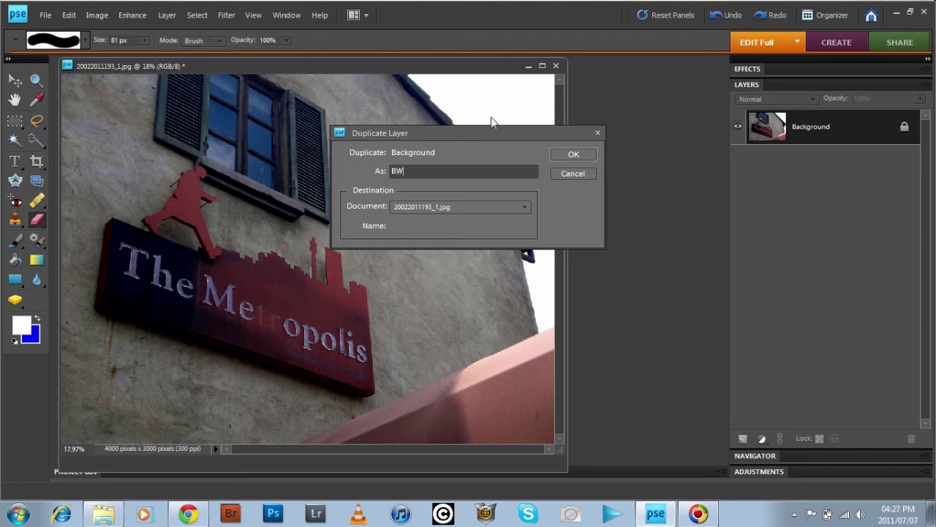
{"action": "left_click", "coordinate": [590, 154]}
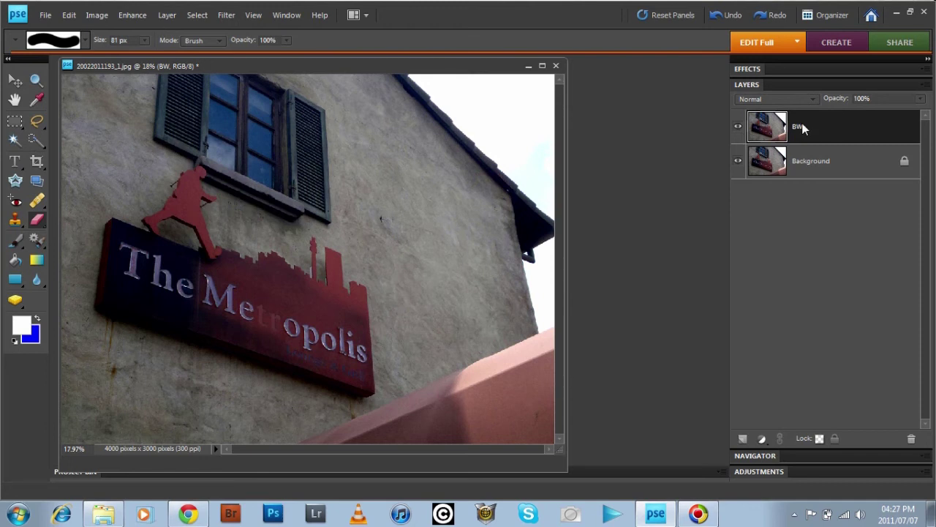
Step: Convert the BW layer to black and white using the Urban/Snapshots style
{"action": "left_click", "coordinate": [139, 16]}
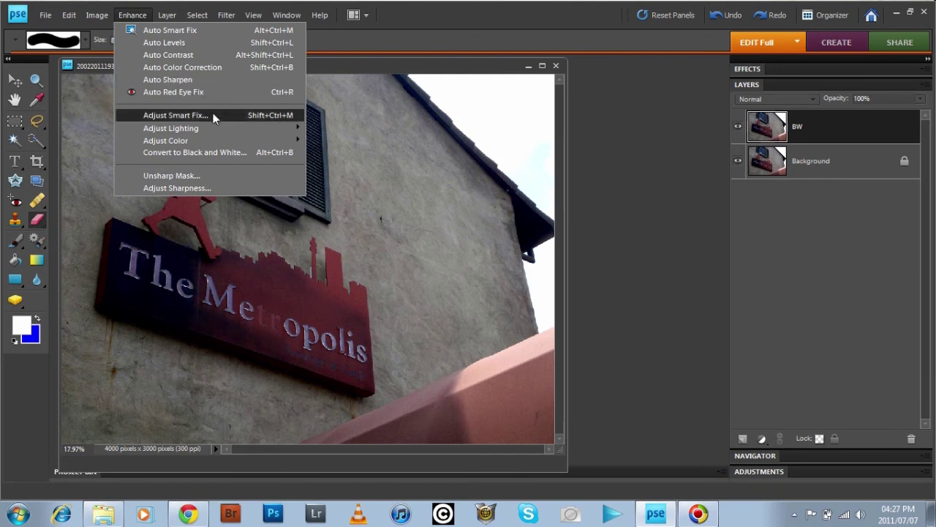
{"action": "left_click", "coordinate": [224, 153]}
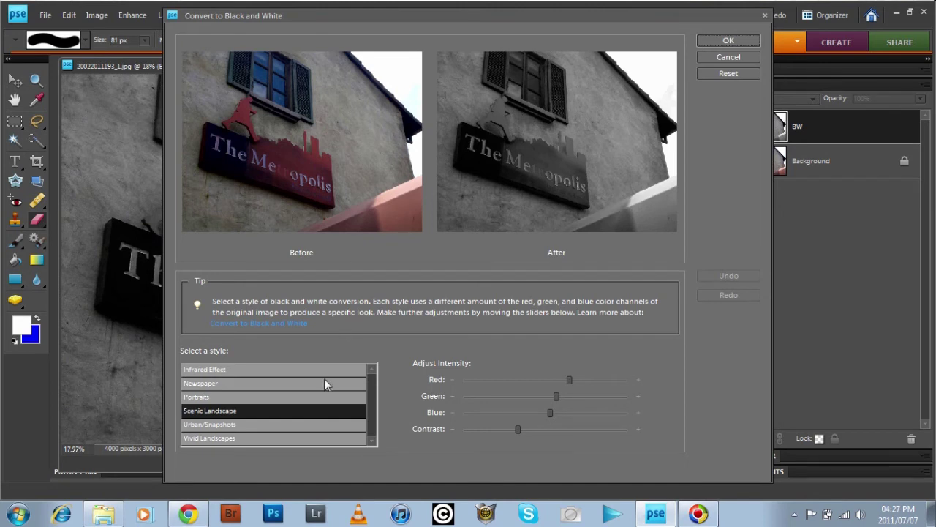
{"action": "left_click", "coordinate": [253, 398]}
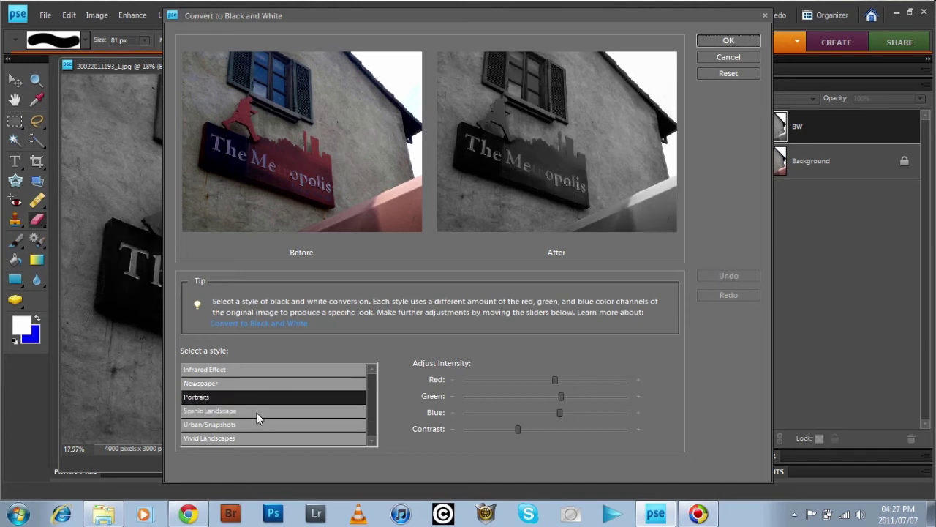
{"action": "left_click", "coordinate": [255, 425]}
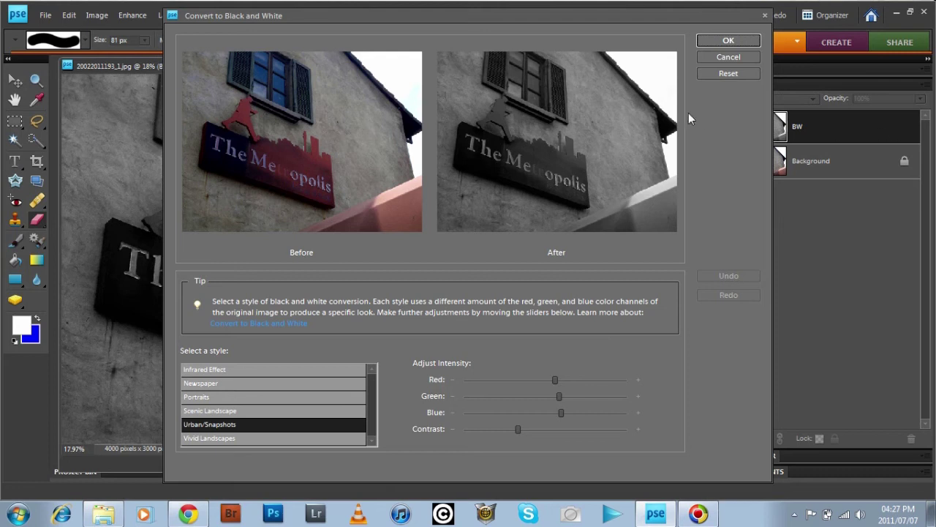
{"action": "left_click", "coordinate": [743, 41]}
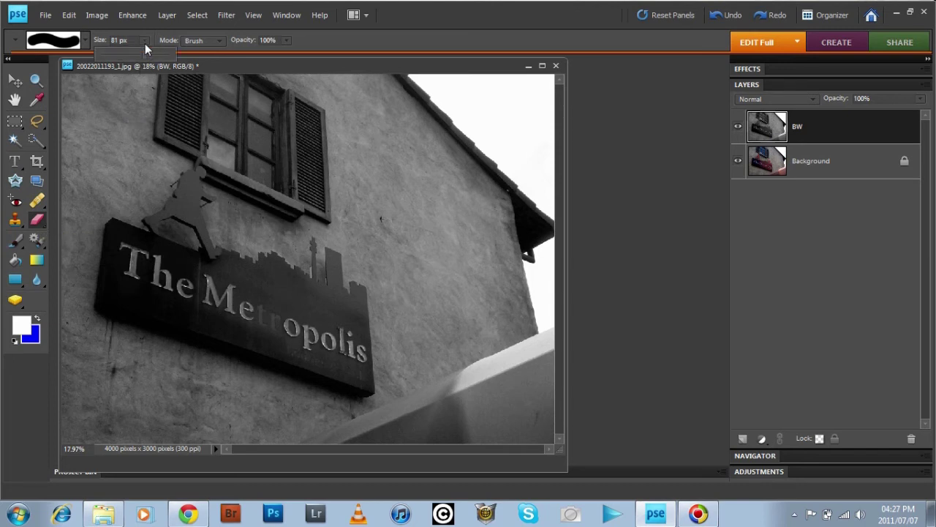
Step: Erase the BW layer over the window panes with the 81 px eraser to bring back their blue colour
{"action": "left_click", "coordinate": [145, 43]}
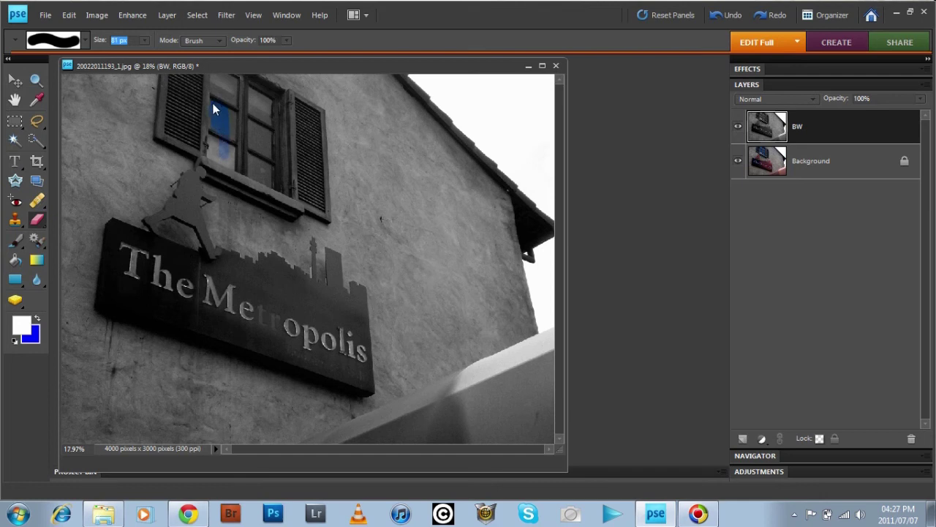
{"action": "left_click_drag", "start_coordinate": [213, 86], "coordinate": [231, 85]}
{"action": "left_click_drag", "start_coordinate": [261, 144], "coordinate": [258, 136]}
{"action": "left_click_drag", "start_coordinate": [265, 144], "coordinate": [268, 183]}
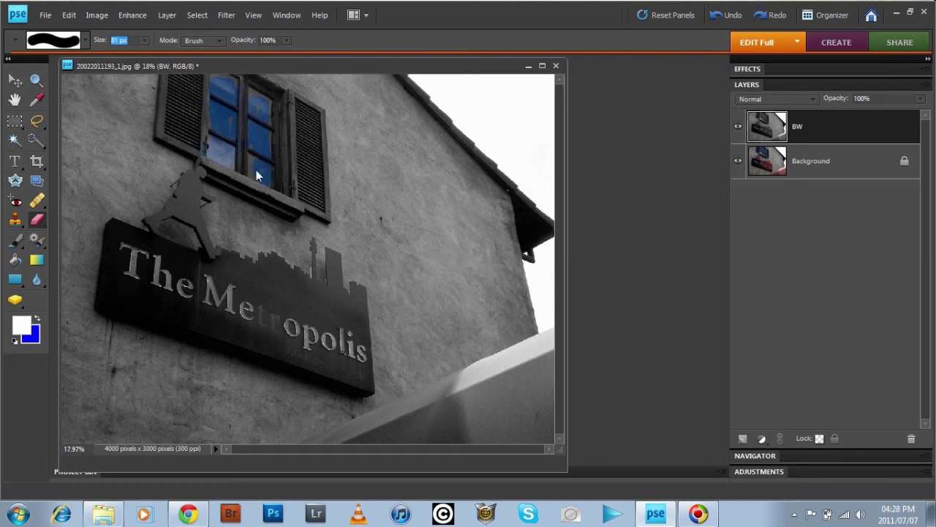
{"action": "key", "text": "Return"}
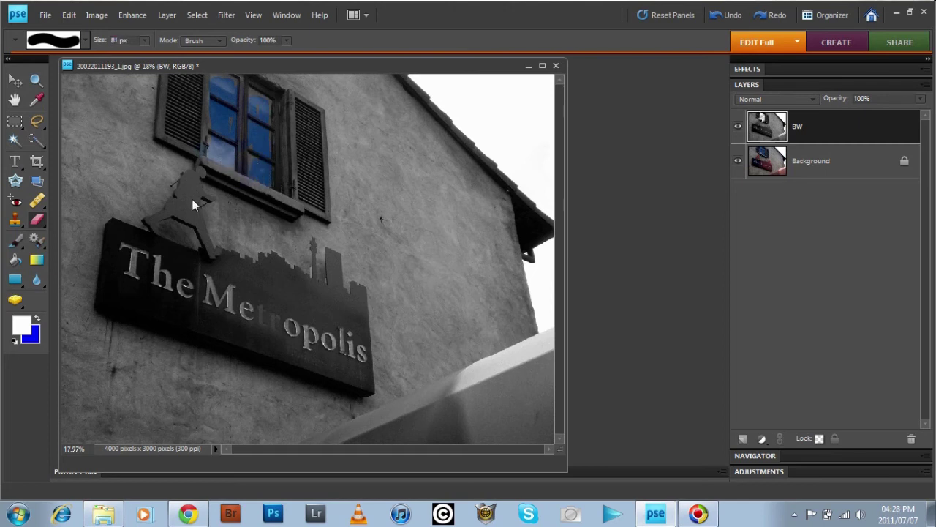